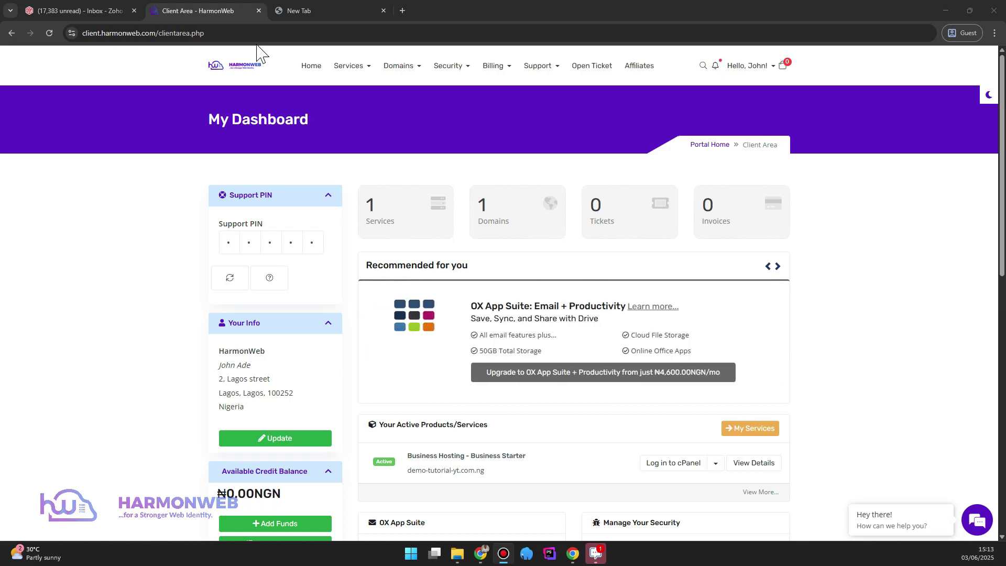
Search Google for 'cloudflare' and open the official cloudflare.com result
left_click(319, 9)
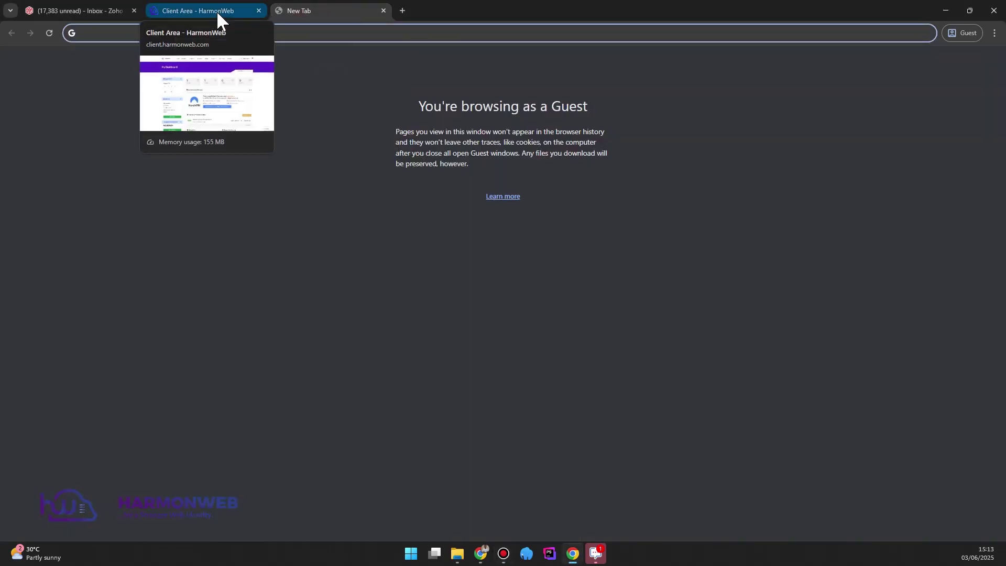
type("cloudf")
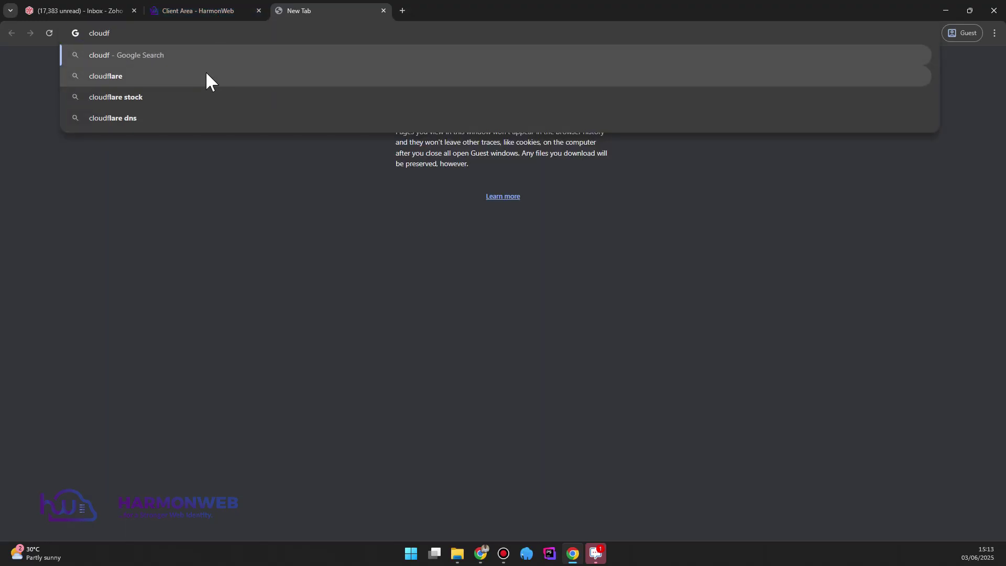
left_click(205, 76)
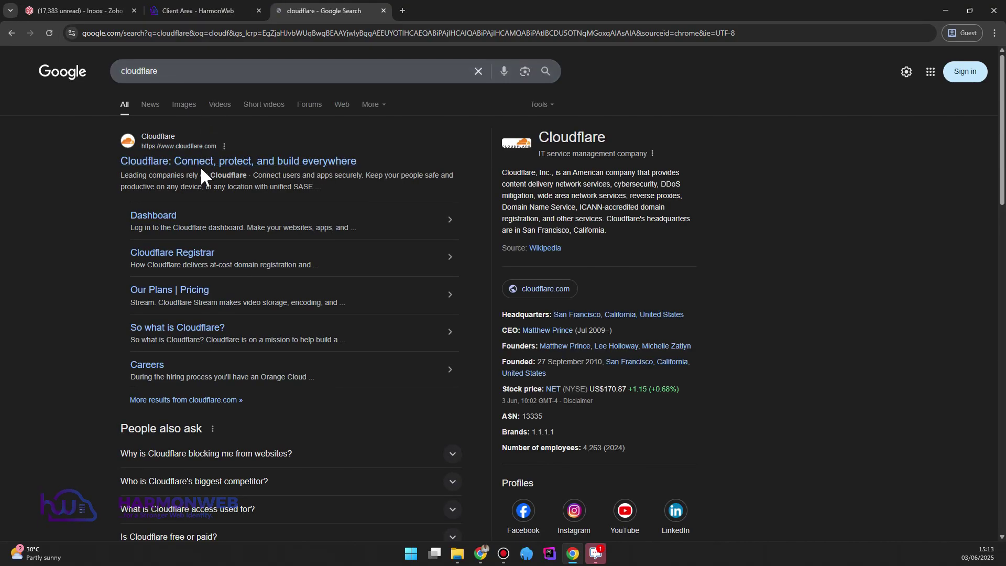
left_click(183, 161)
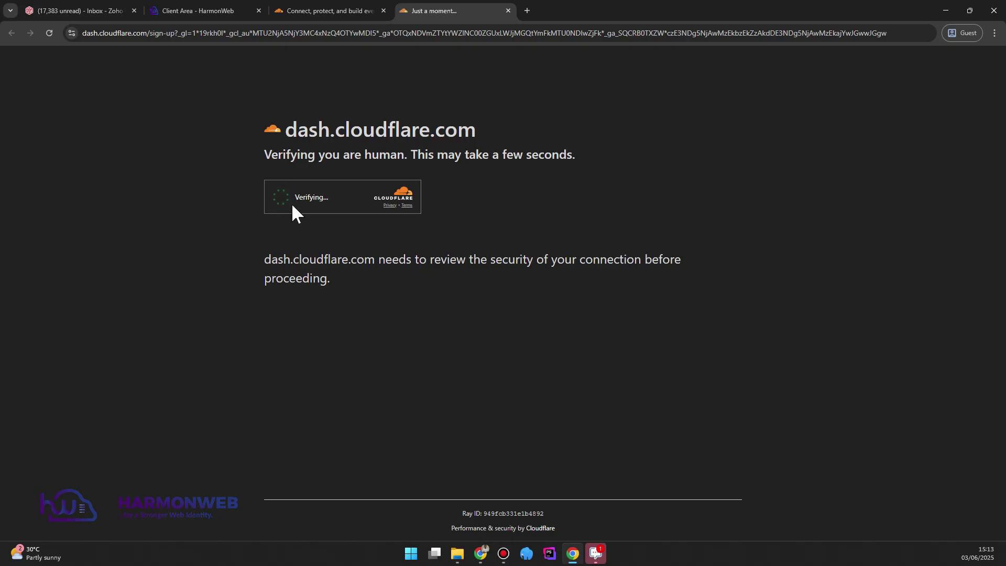
Pass the human check, enter the sign-up e-mail and a password, and submit the form
left_click(278, 200)
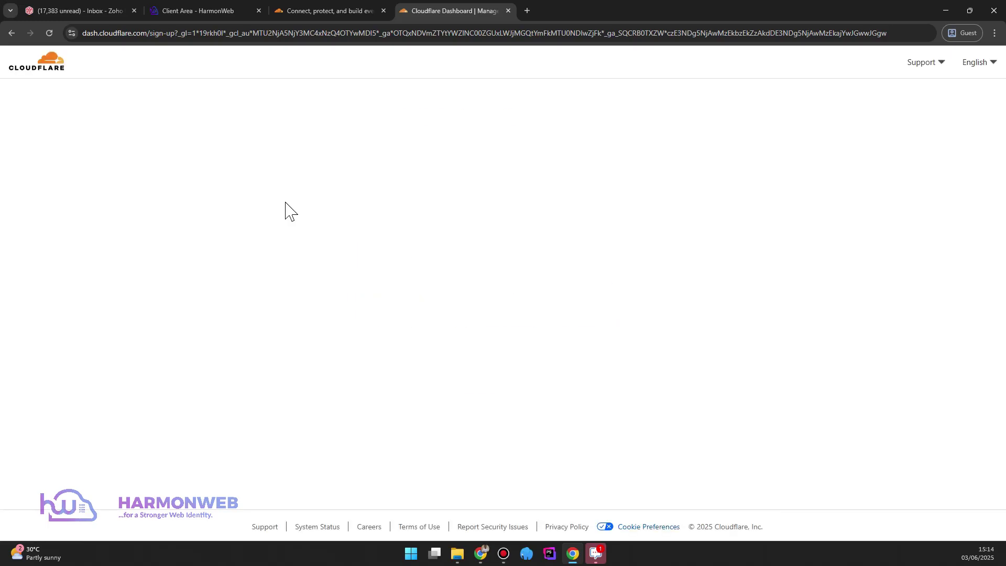
left_click(479, 249)
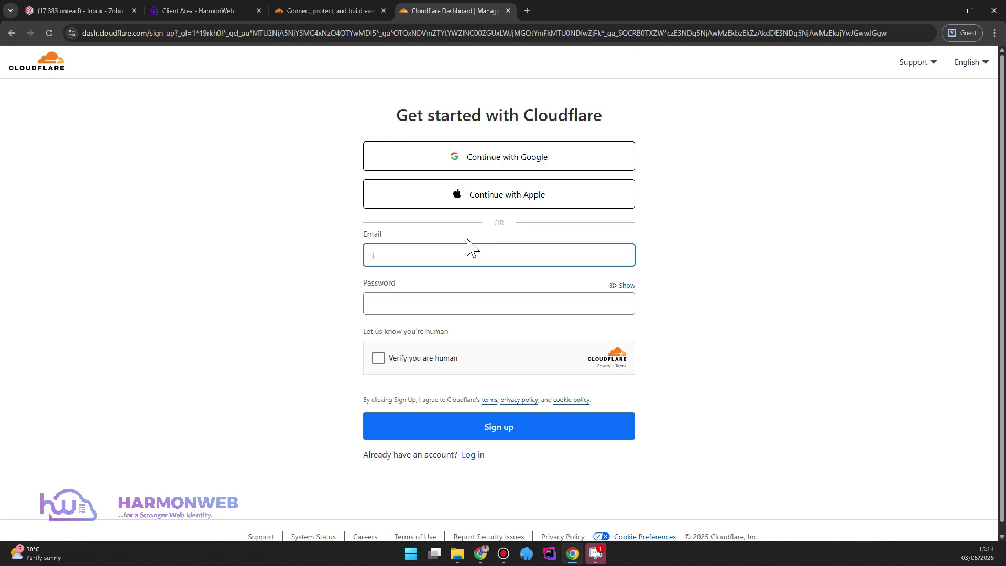
left_click(518, 295)
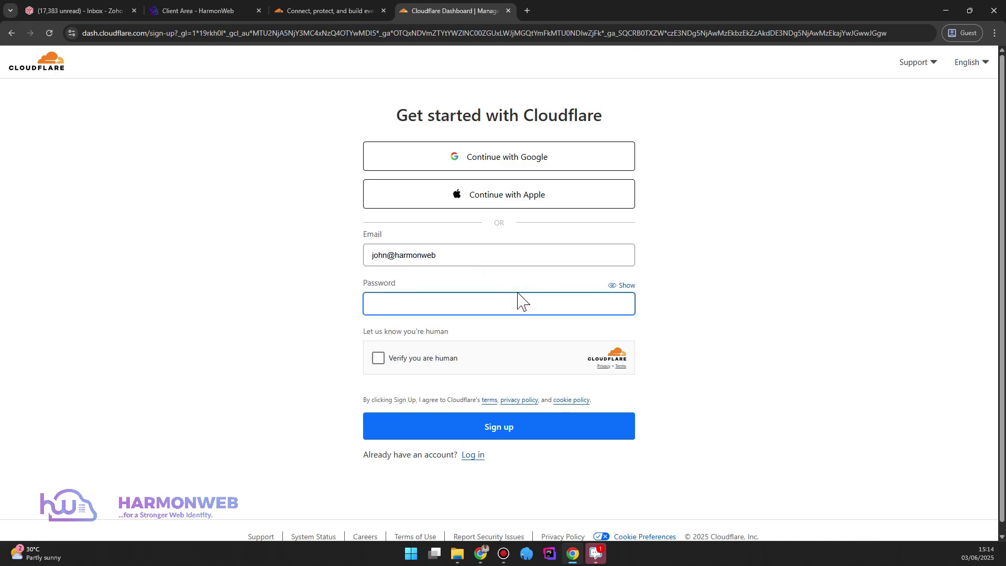
type("•••••••••")
left_click(378, 440)
left_click(458, 259)
type(".com")
scroll(482, 340, "down", 2)
left_click(503, 415)
Replace the rejected password with a stronger one and resubmit the sign-up
scroll(511, 168, "up", 2)
scroll(568, 213, "down", 3)
left_click(568, 213)
key("ctrl+a")
key("BackSpace")
type("••••••••••••")
left_click(467, 418)
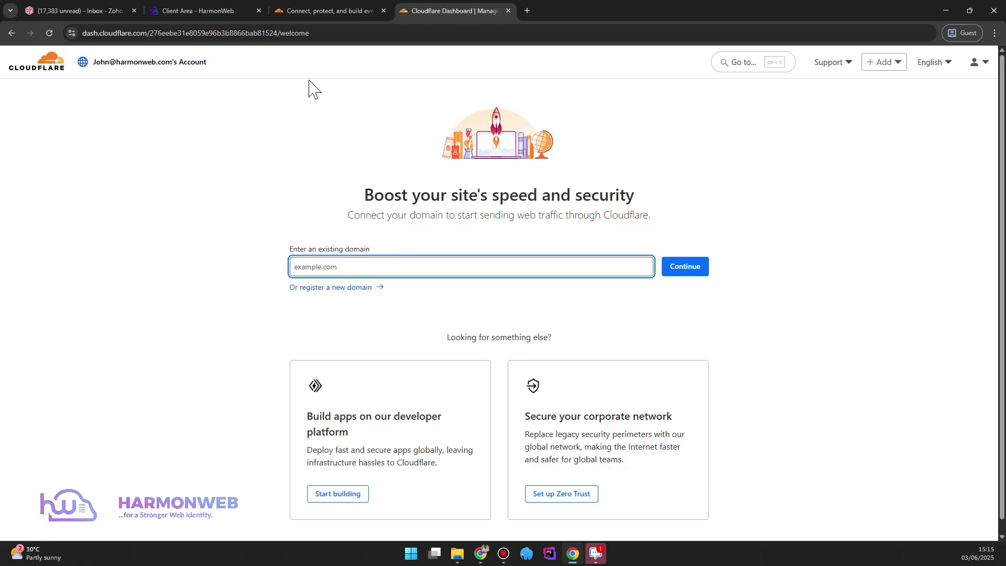
Open My Domains in HarmonWeb and select demo-tutorial-yt.com.ng to copy it
left_click(211, 10)
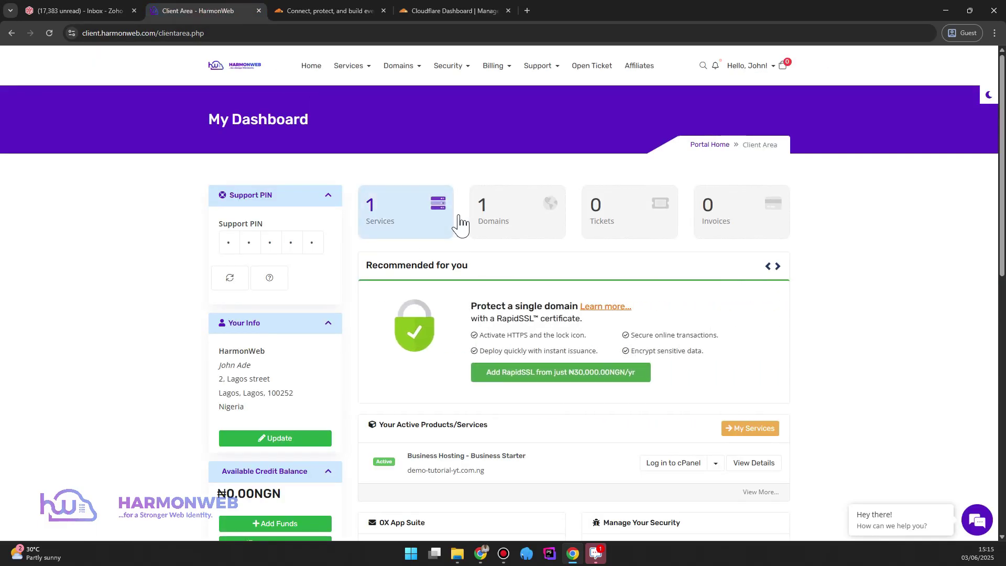
left_click(489, 217)
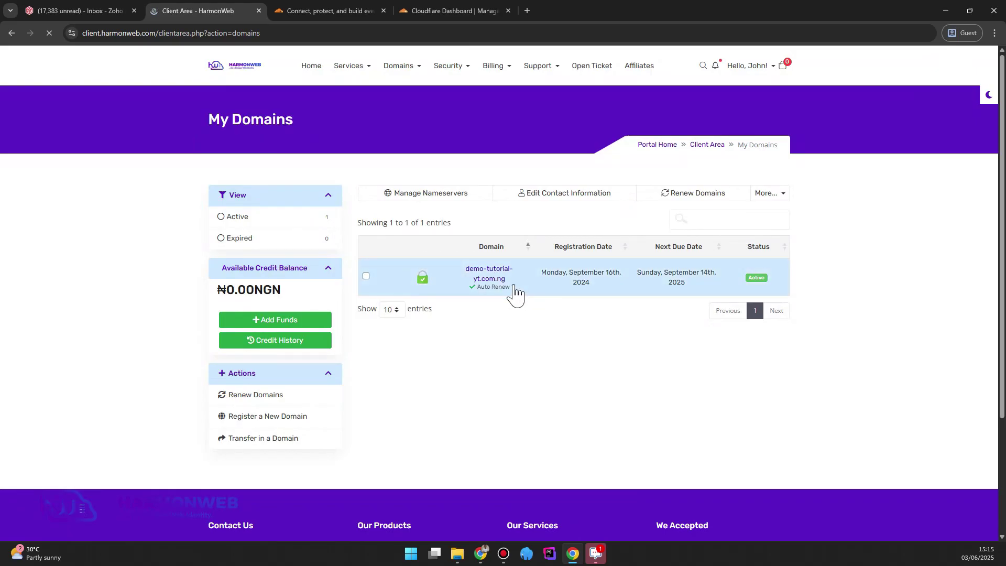
left_click_drag(506, 279, 467, 270)
key("ctrl+c")
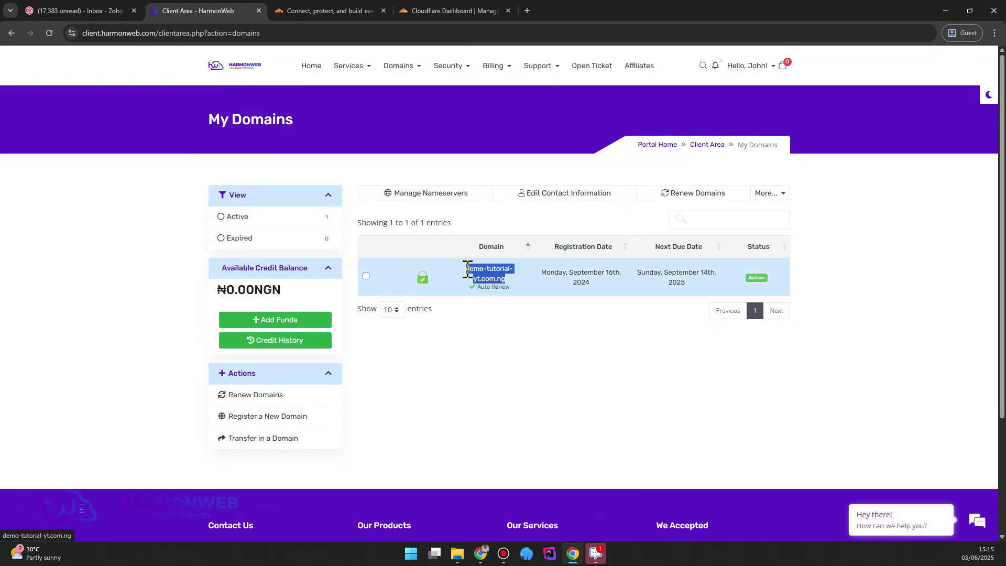
Paste demo-tutorial-yt.com.ng into Cloudflare's existing-domain field and continue
left_click(451, 9)
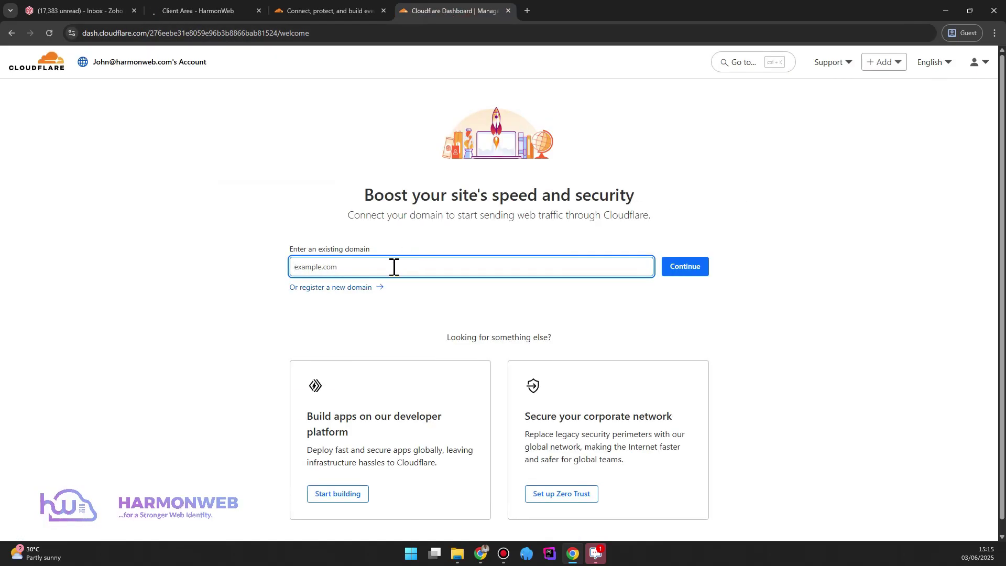
key("ctrl+v")
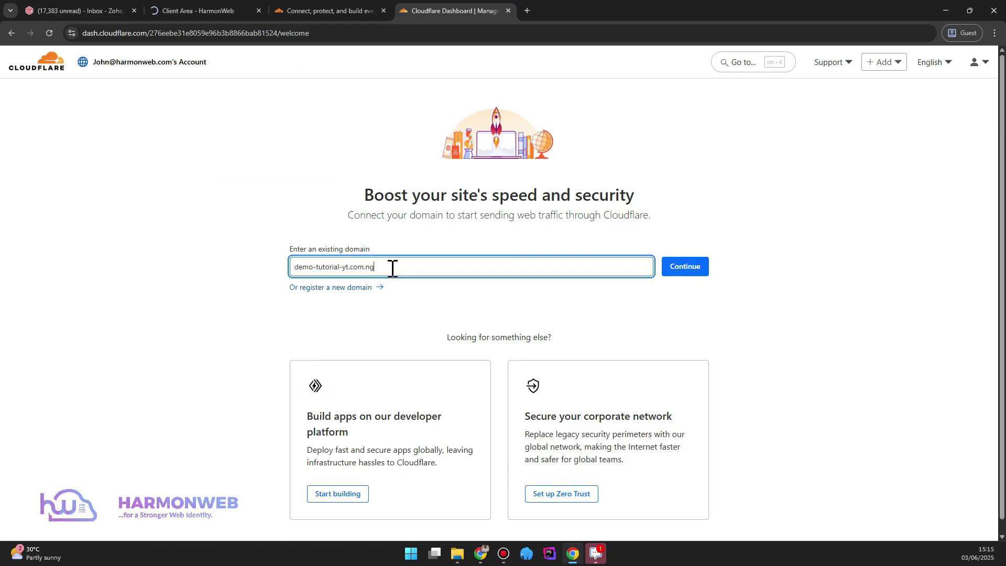
left_click(697, 274)
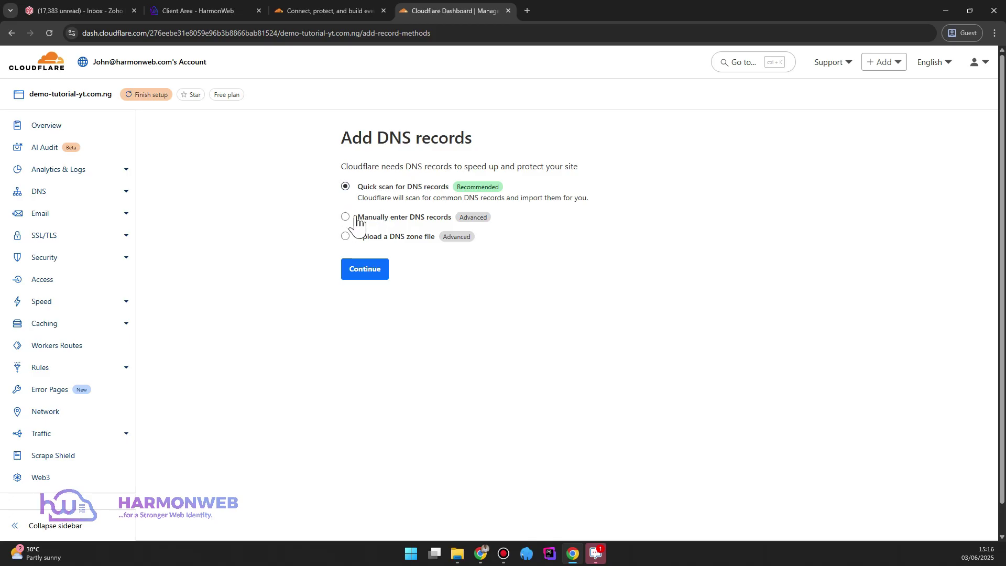
Keep Quick scan for DNS records, then select the Free plan for the domain
left_click(365, 273)
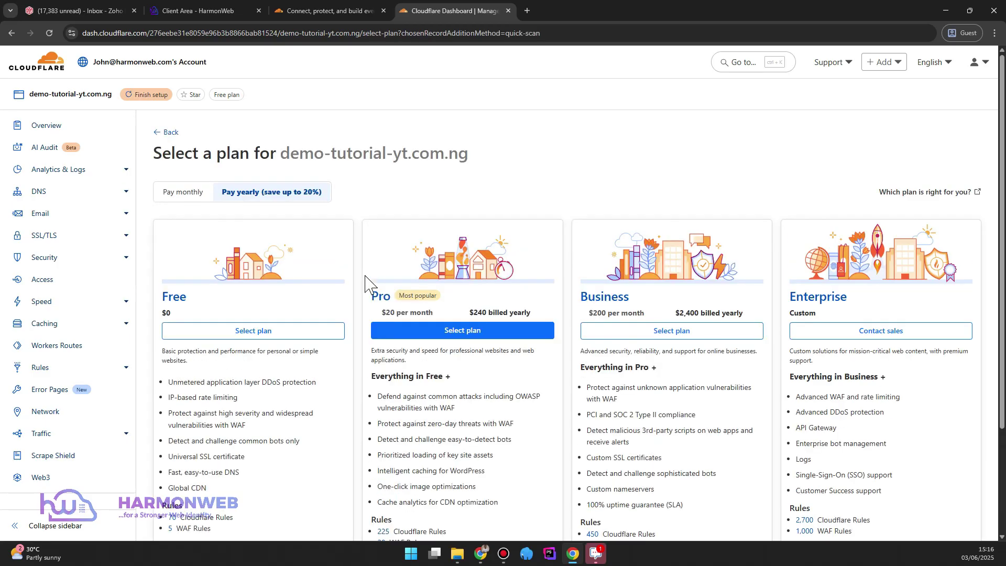
scroll(366, 269, "down", 3)
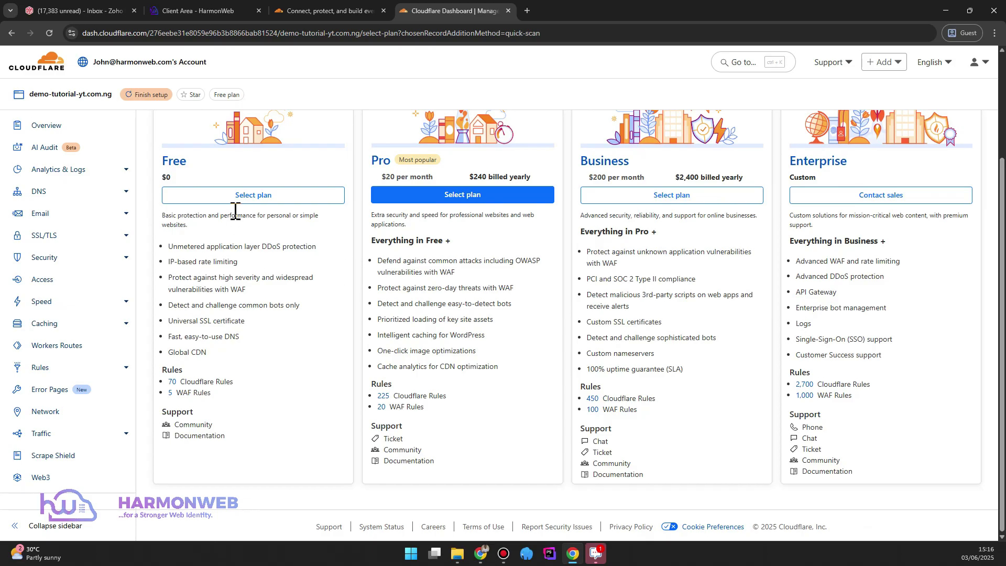
scroll(421, 228, "up", 3)
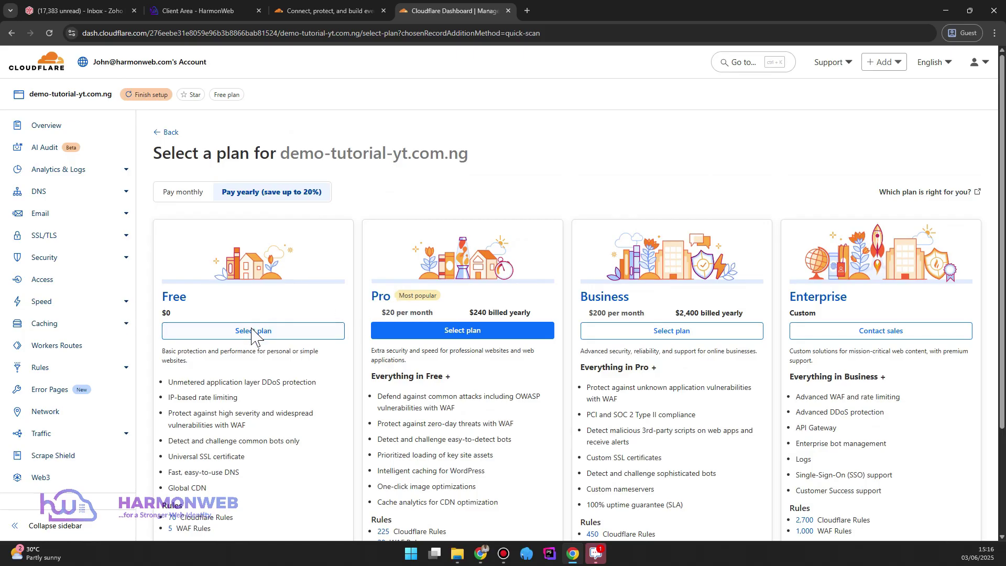
scroll(245, 331, "down", 3)
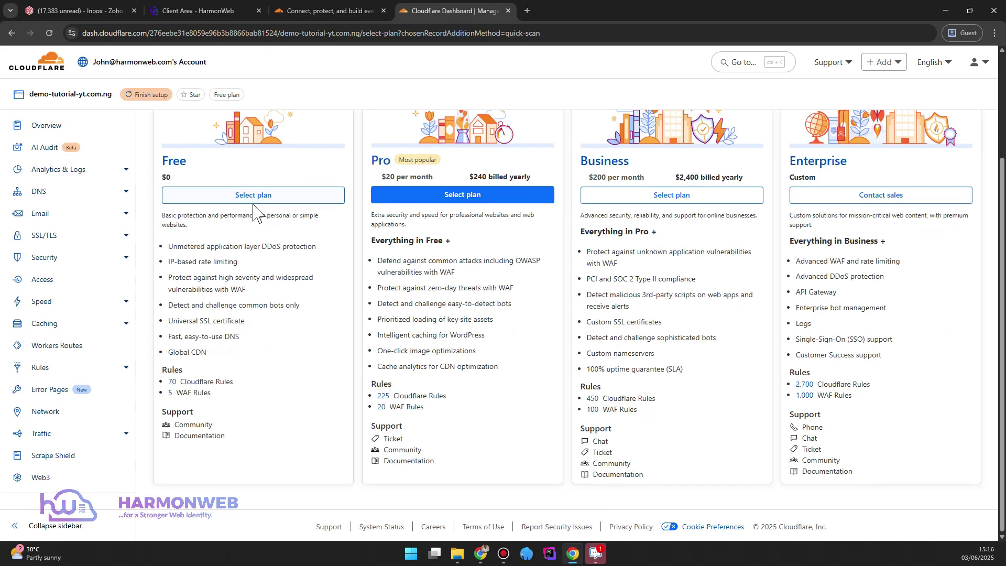
left_click(250, 197)
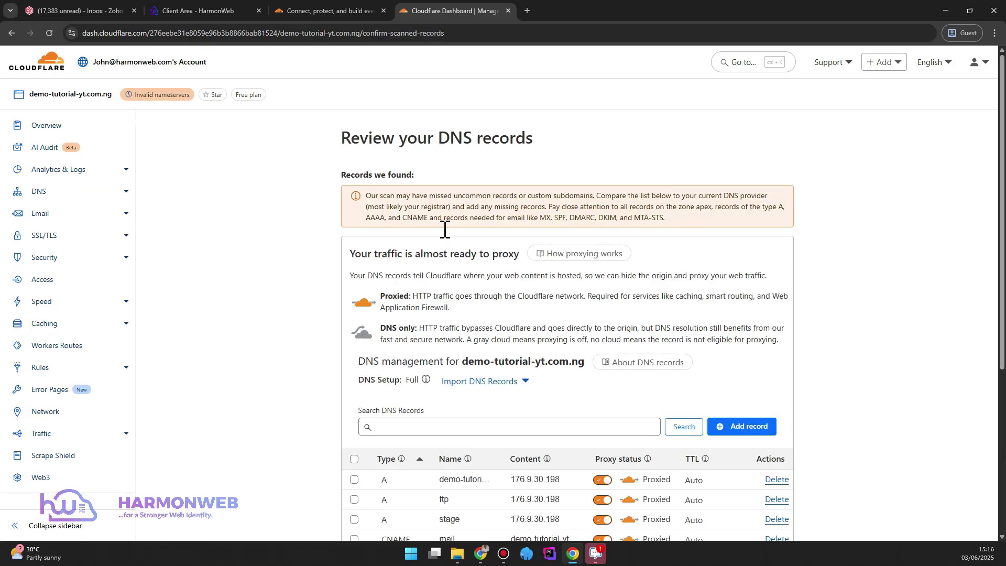
Accept the scanned A and CNAME records and continue to activation
scroll(442, 227, "down", 5)
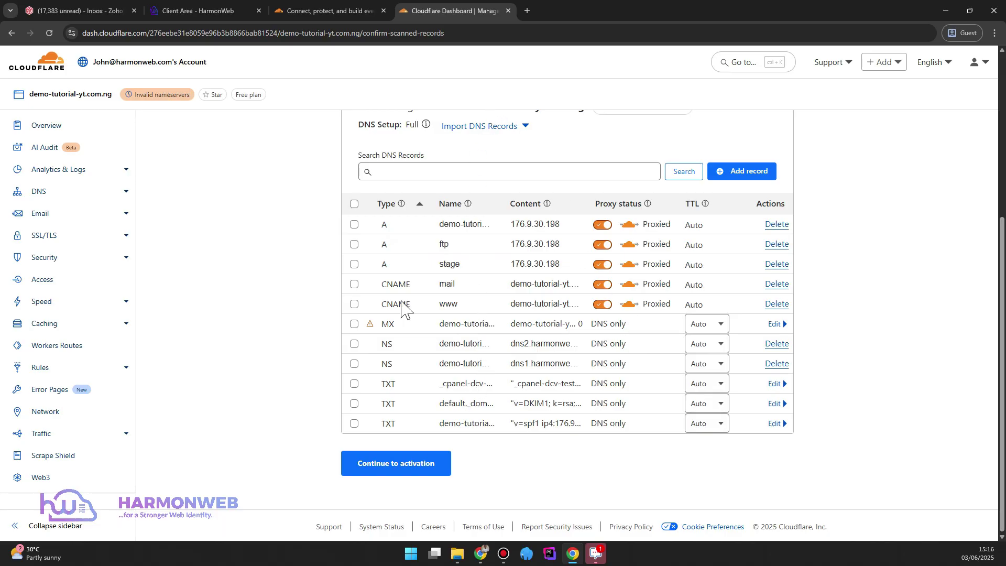
left_click(400, 468)
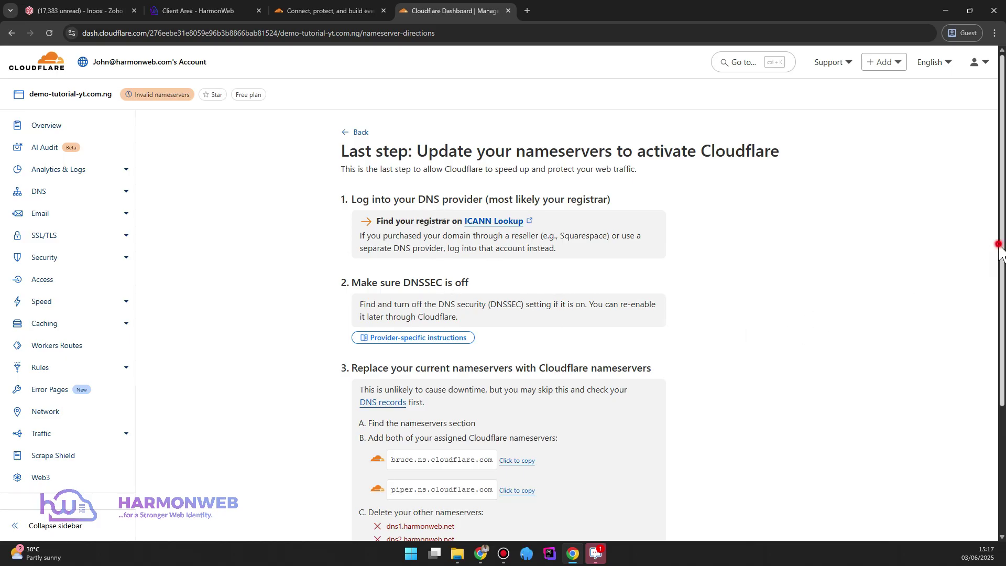
Scroll to the two assigned Cloudflare nameservers, then switch back to HarmonWeb
scroll(832, 378, "down", 3)
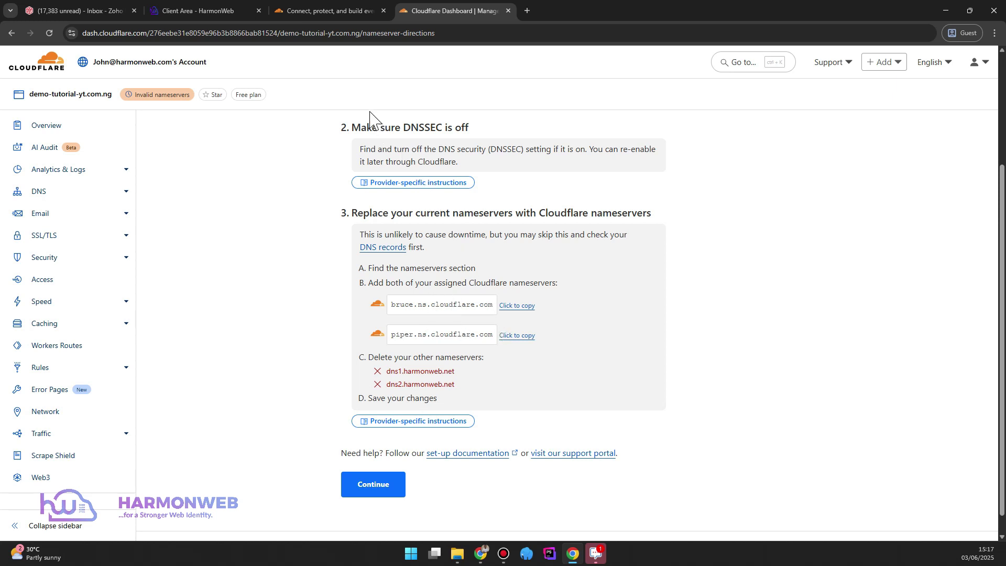
left_click(220, 9)
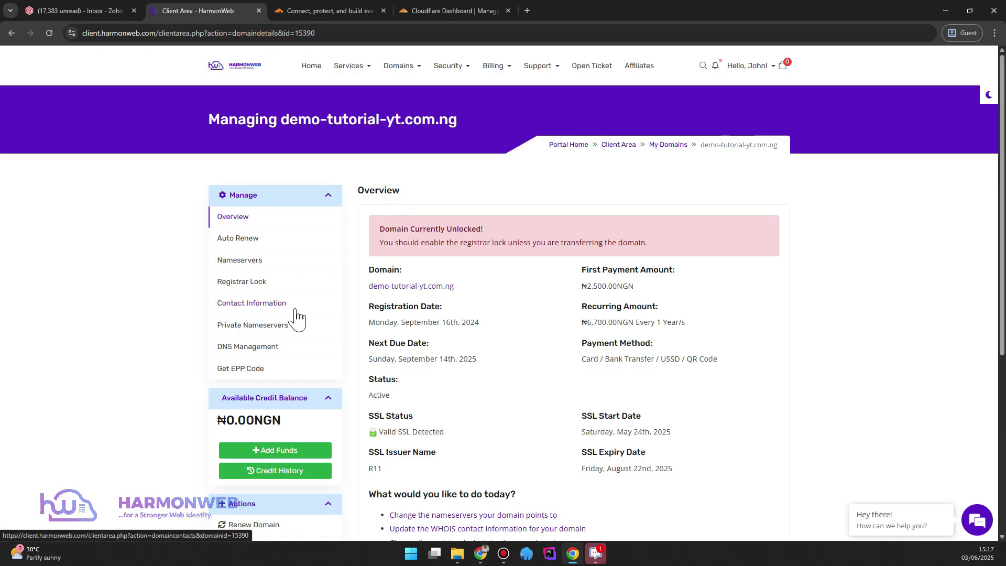
Open the domain's Nameservers settings and paste bruce.ns.cloudflare.com into Nameserver 1
left_click(263, 264)
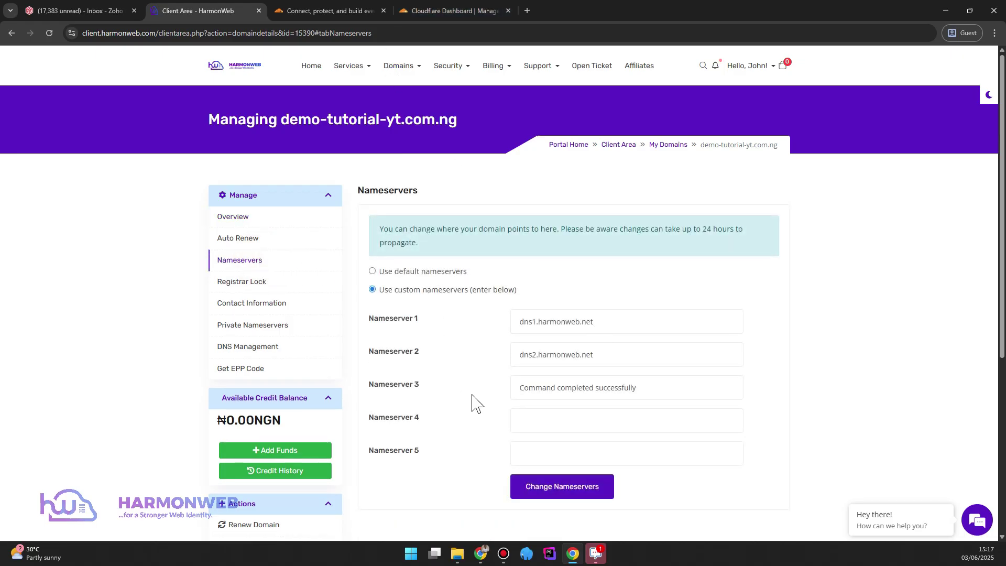
left_click(450, 10)
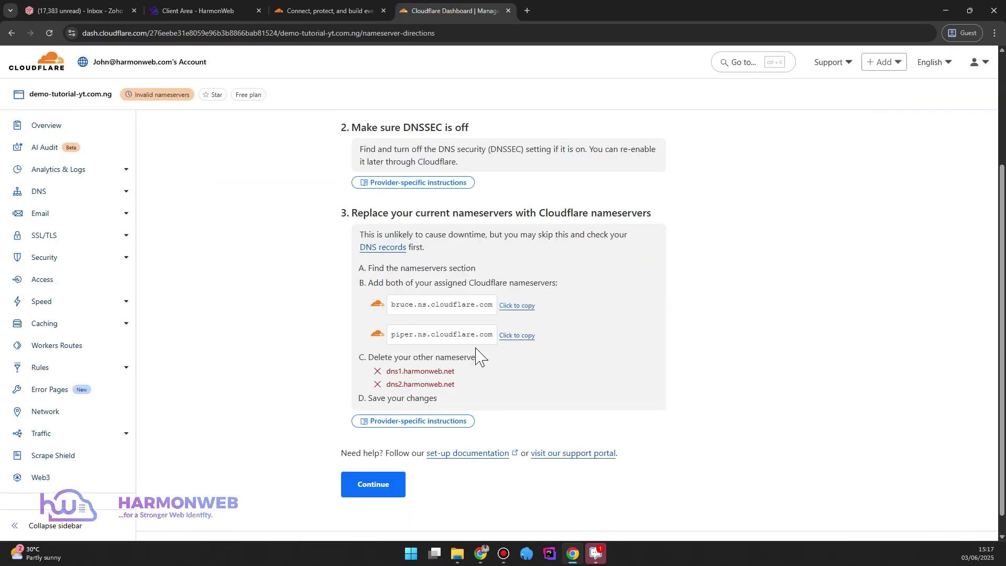
left_click(515, 306)
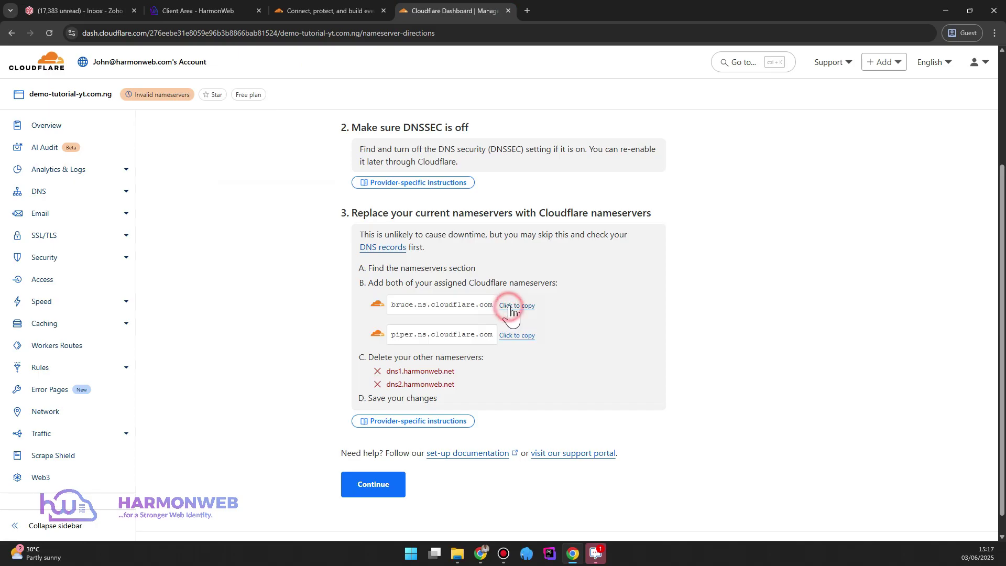
left_click(180, 9)
triple_click(622, 326)
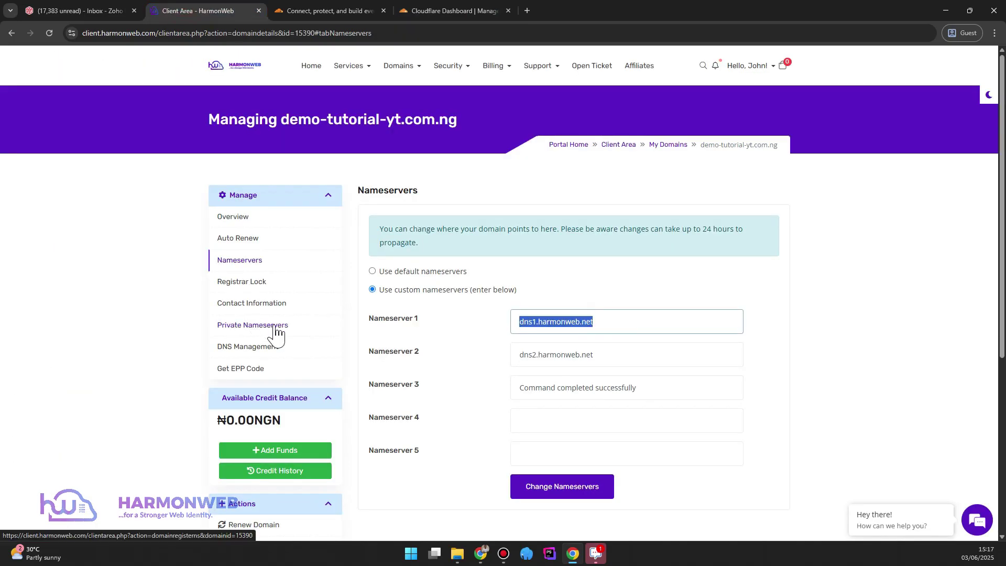
key("ctrl+v")
Paste piper.ns.cloudflare.com into Nameserver 2, clear Nameserver 3, and save the nameservers
left_click(434, 10)
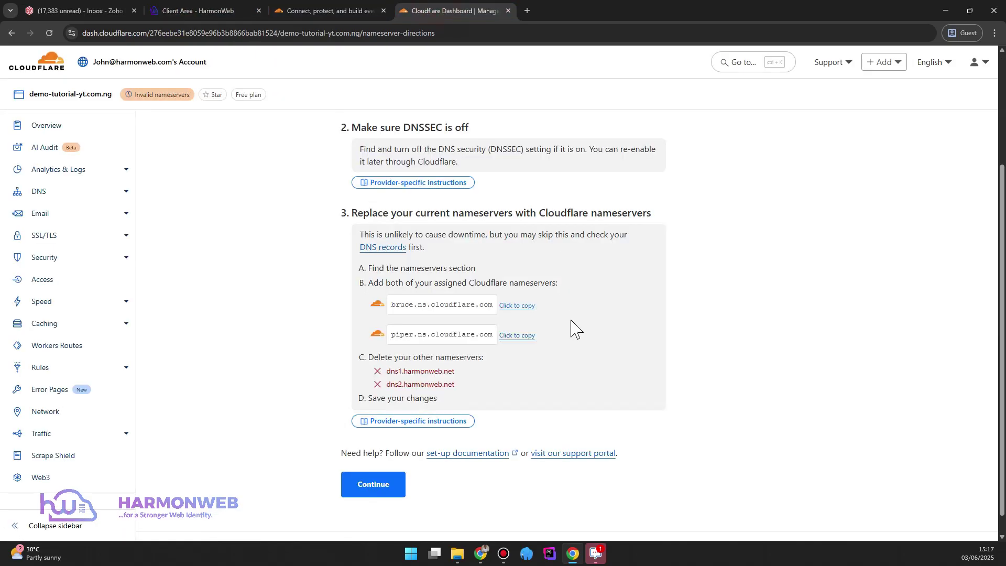
left_click(522, 339)
left_click(202, 12)
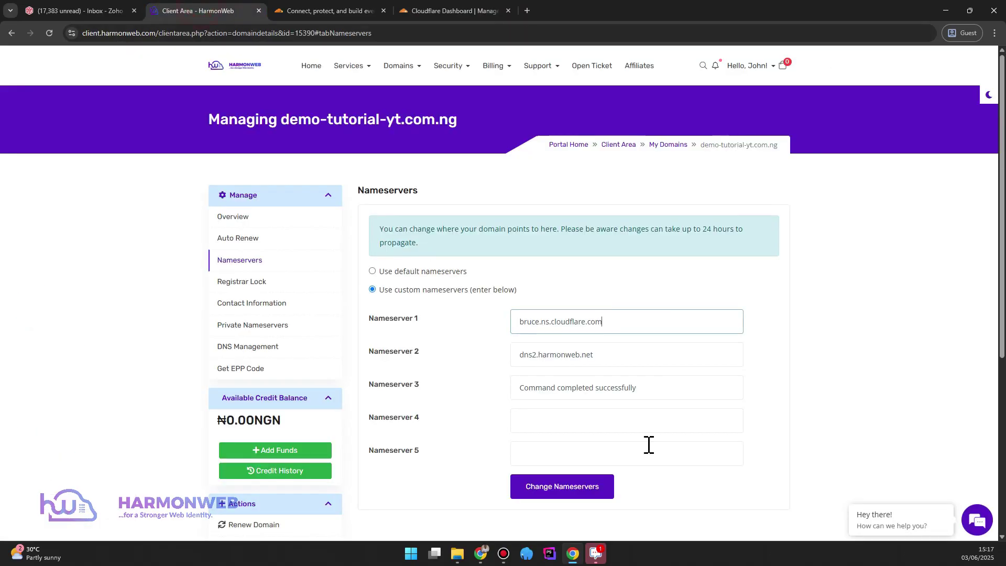
triple_click(617, 362)
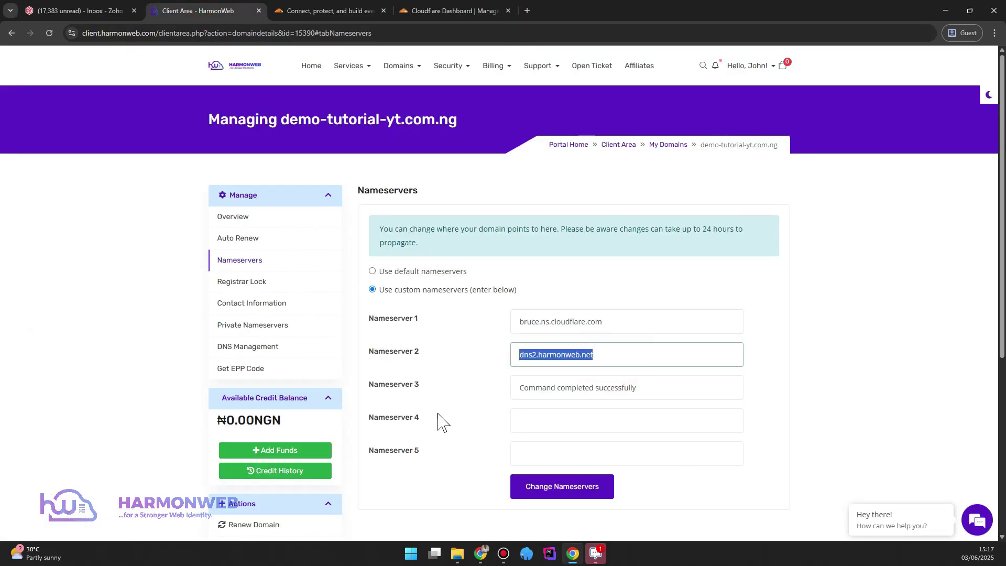
key("ctrl+v")
triple_click(648, 390)
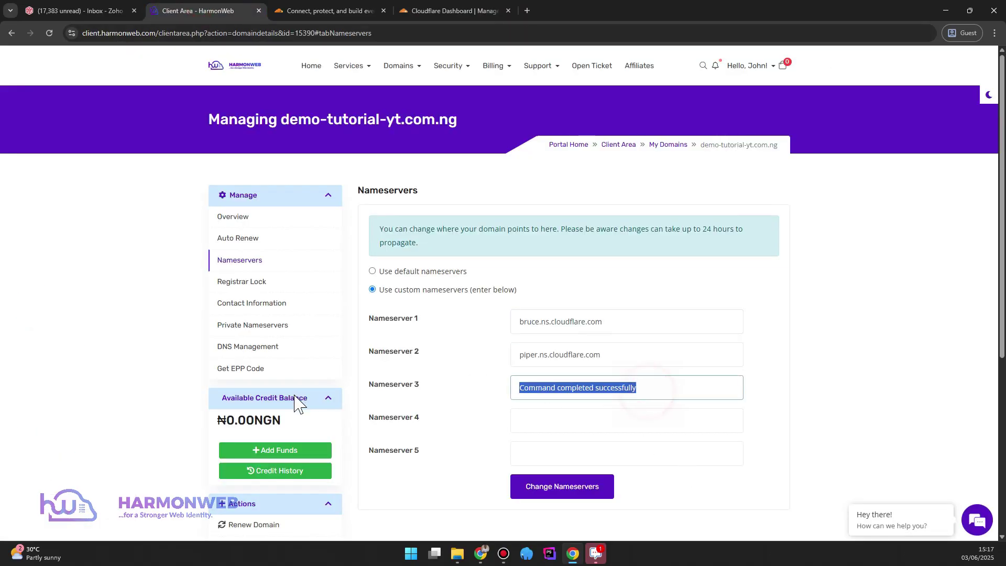
key("BackSpace")
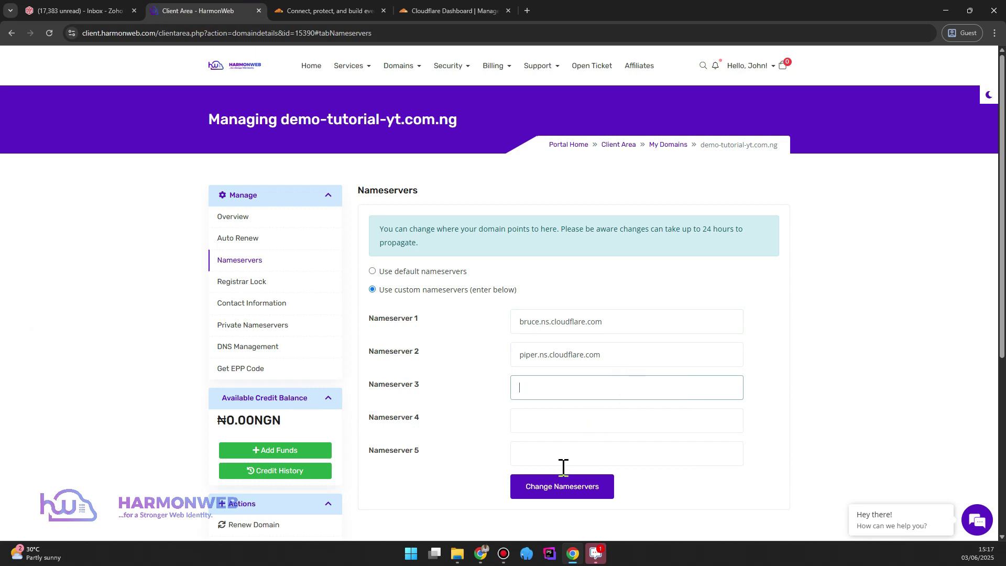
left_click(547, 485)
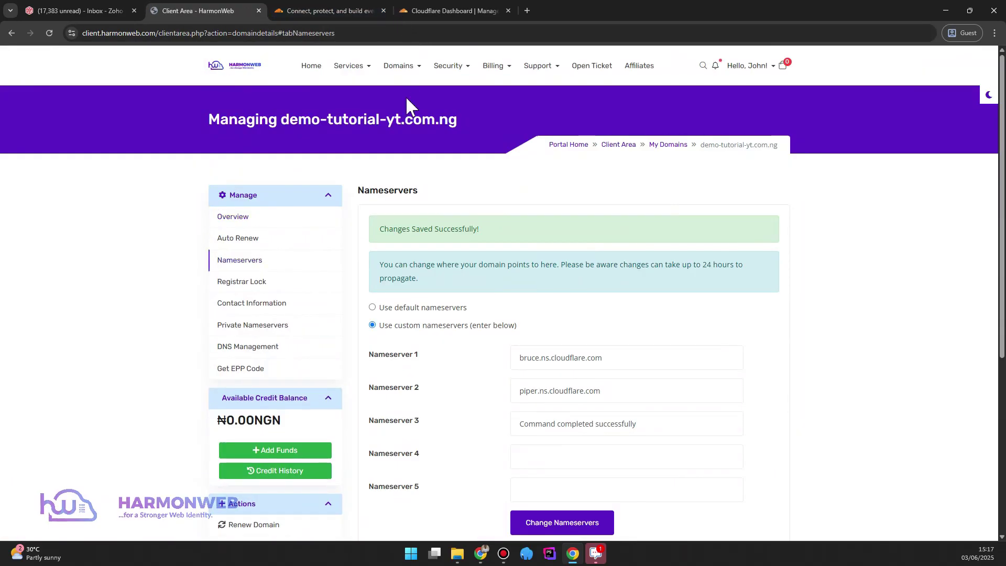
Confirm the nameservers are updated and check the overview's 'Invalid nameservers' notice
left_click(448, 10)
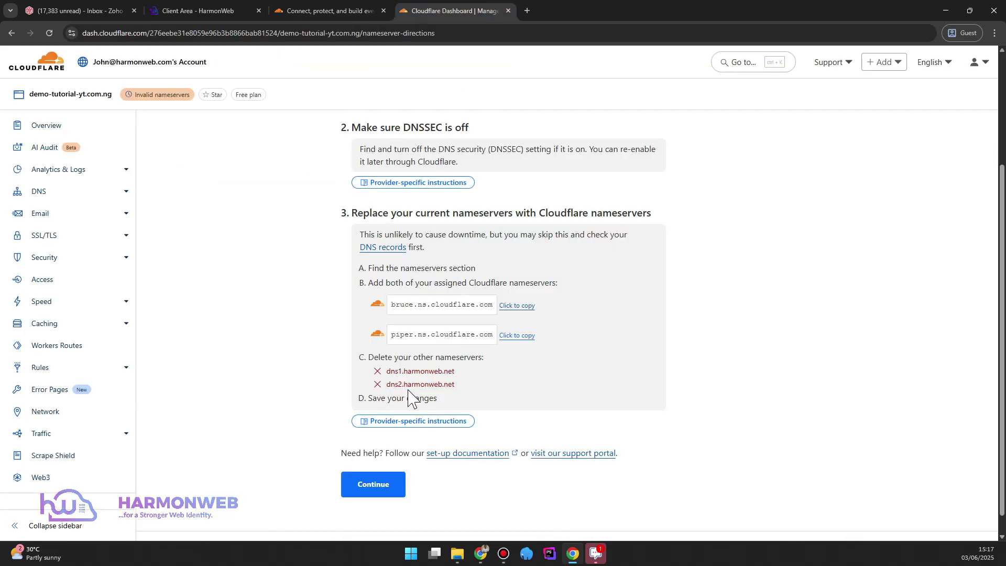
left_click(366, 491)
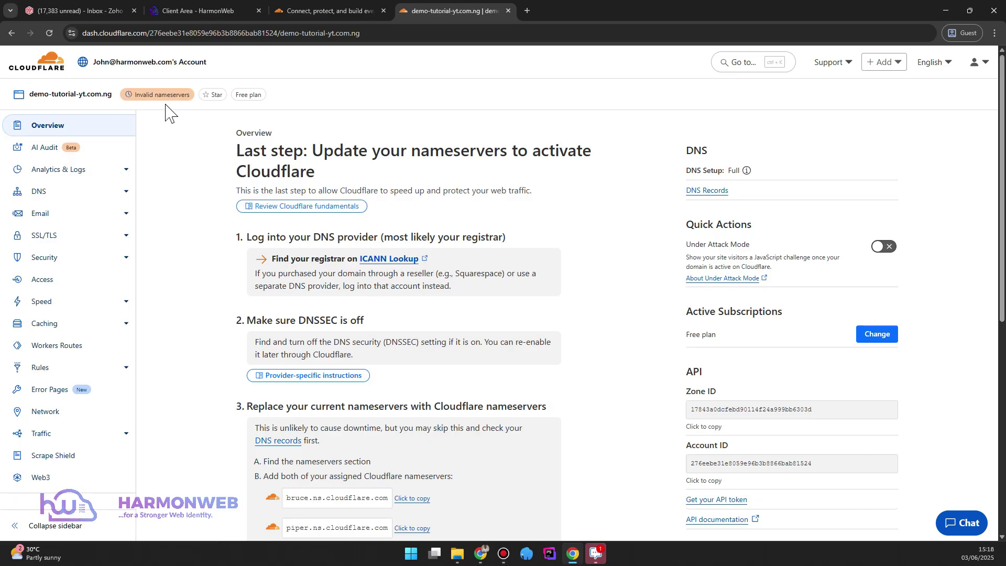
scroll(295, 220, "down", 5)
scroll(294, 220, "up", 5)
left_click(129, 95)
mouse_move(136, 95)
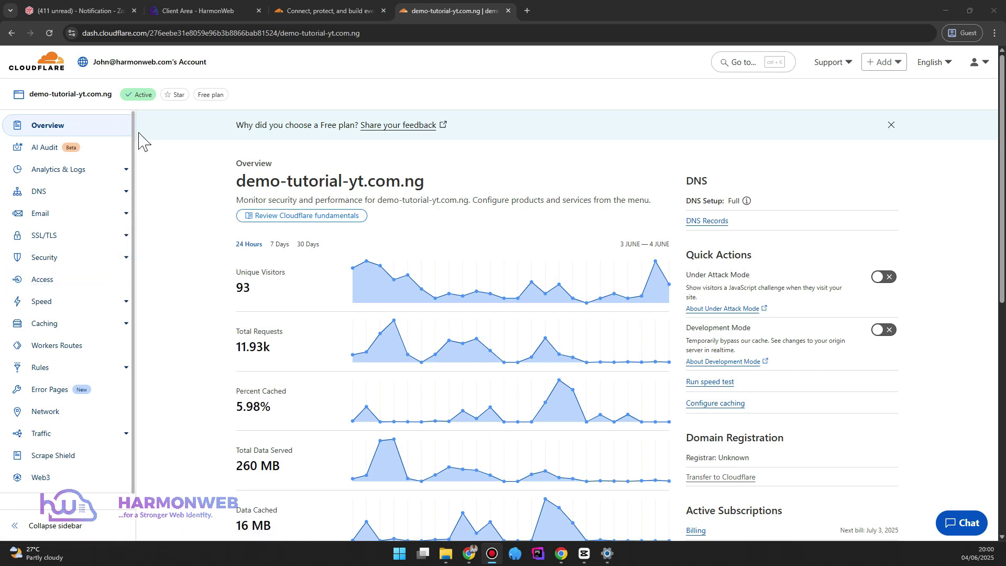
From Account Home, choose '+ Add a domain' and focus the domain entry field
left_click(54, 71)
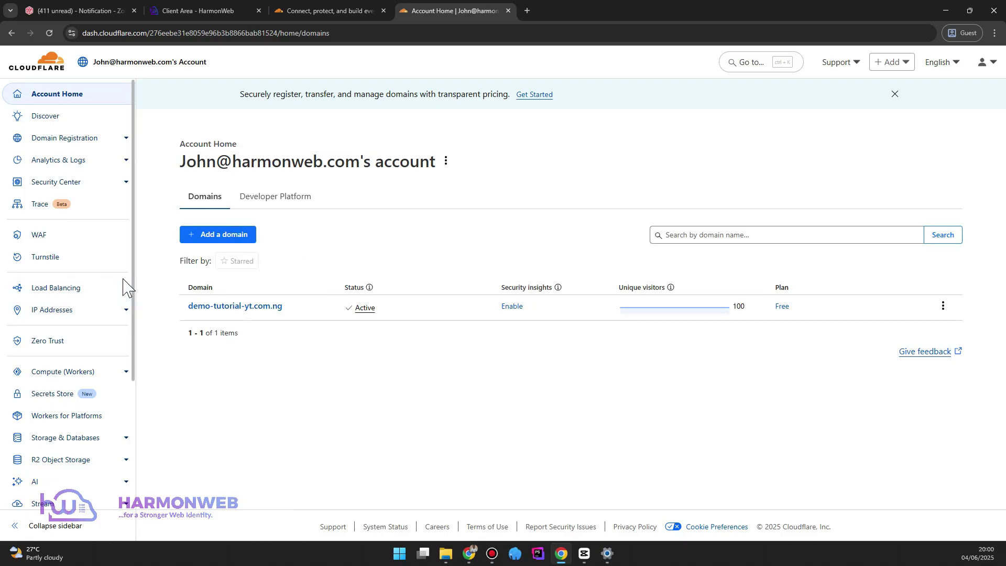
left_click(224, 245)
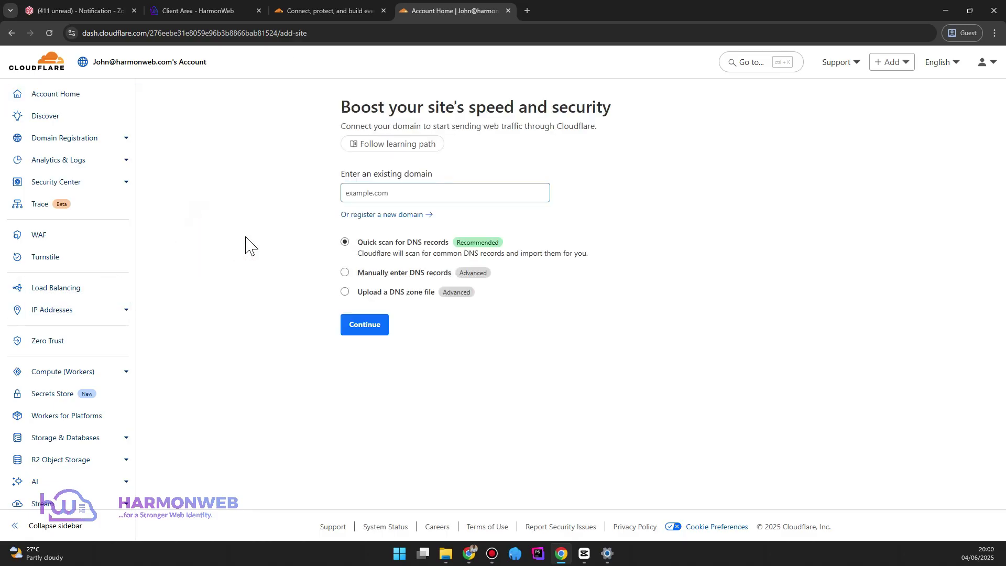
left_click(373, 192)
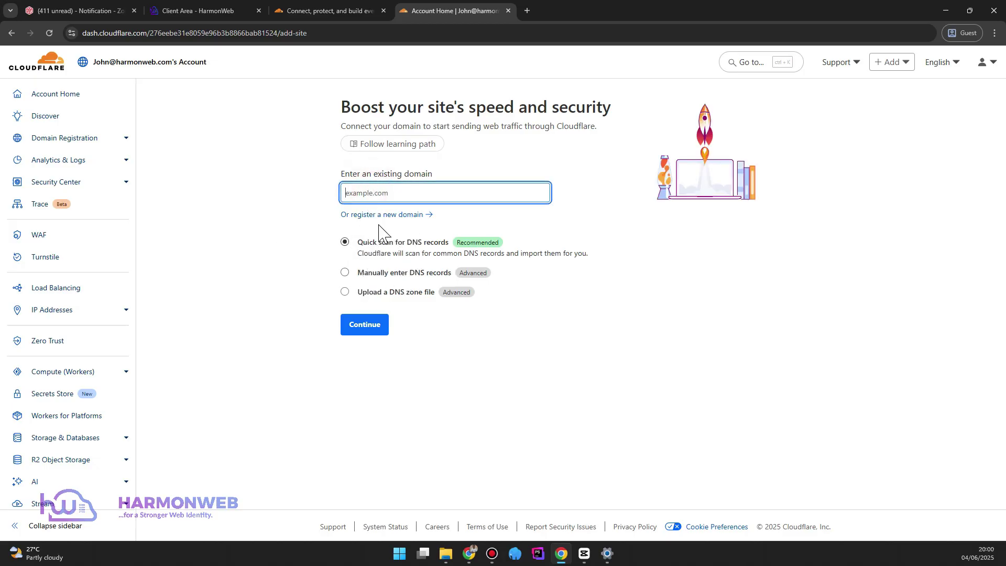